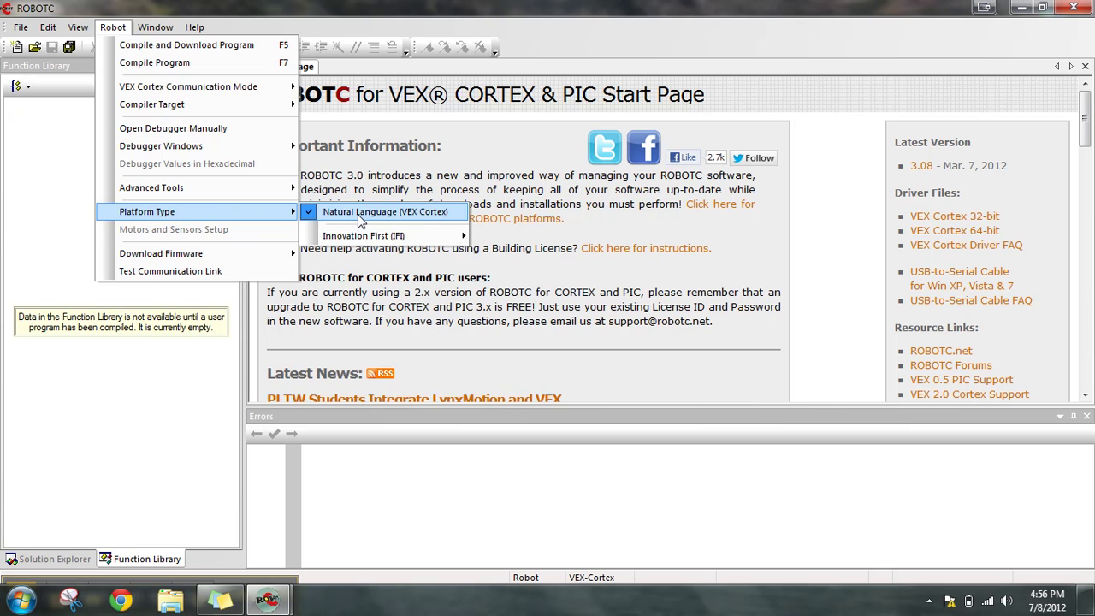
Step: Review the platform types available under Innovation First (IFI)
mouse_move(379, 236)
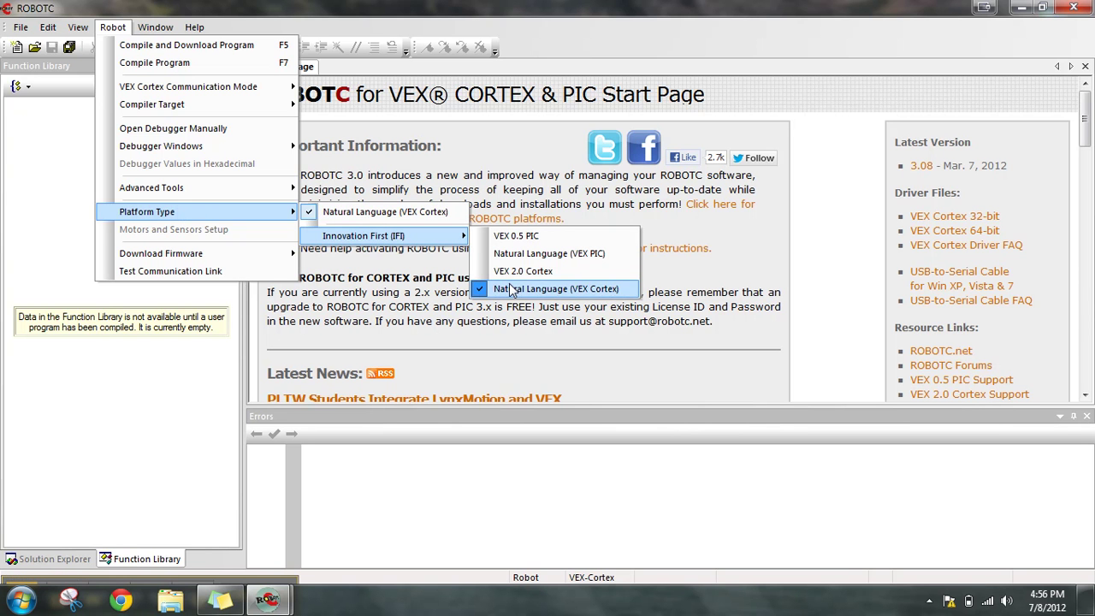
left_click(448, 147)
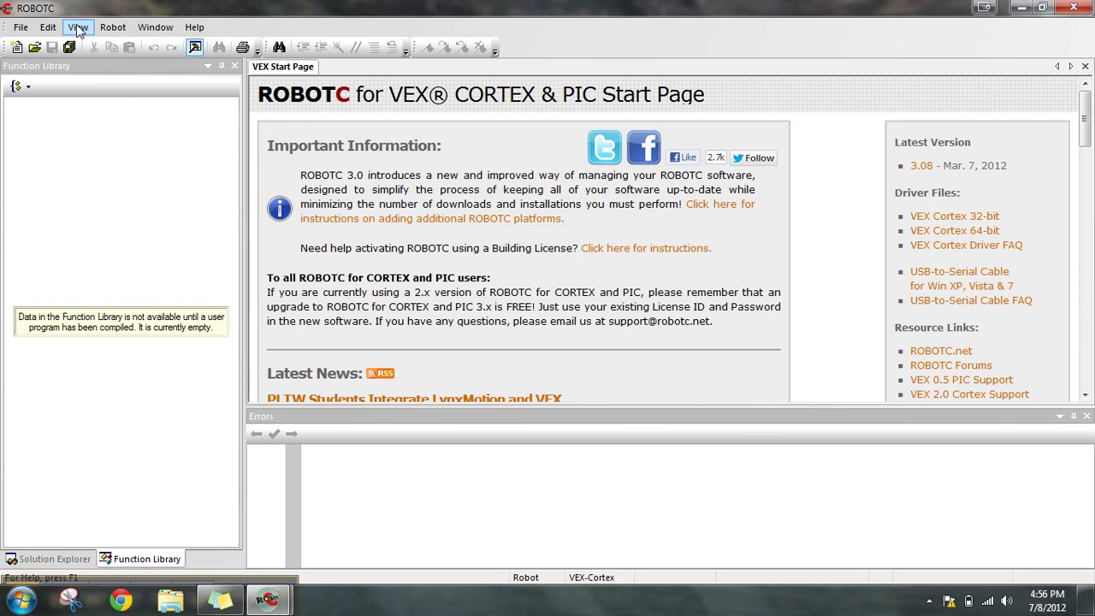
left_click(113, 28)
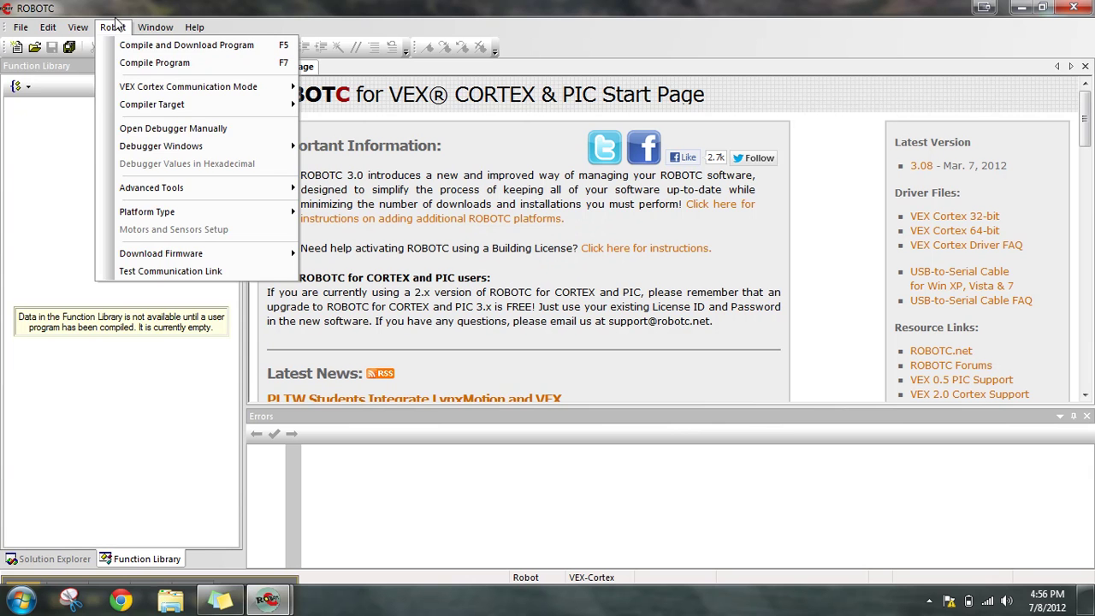
Step: Open the MecanBotTemplate program and look through its code from the configuration lines to task main
mouse_move(21, 27)
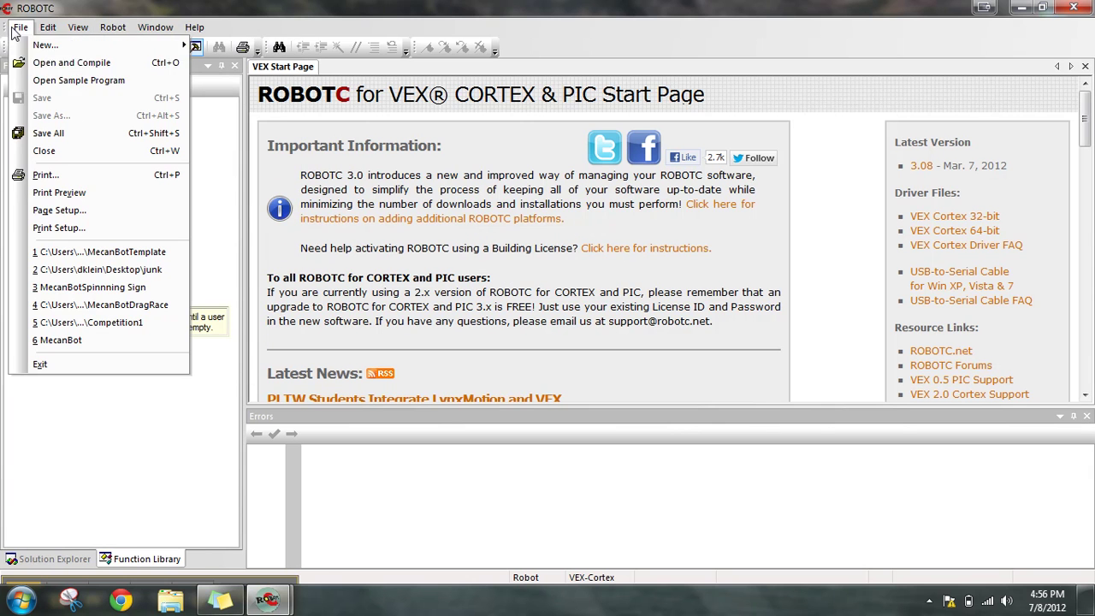
left_click(48, 65)
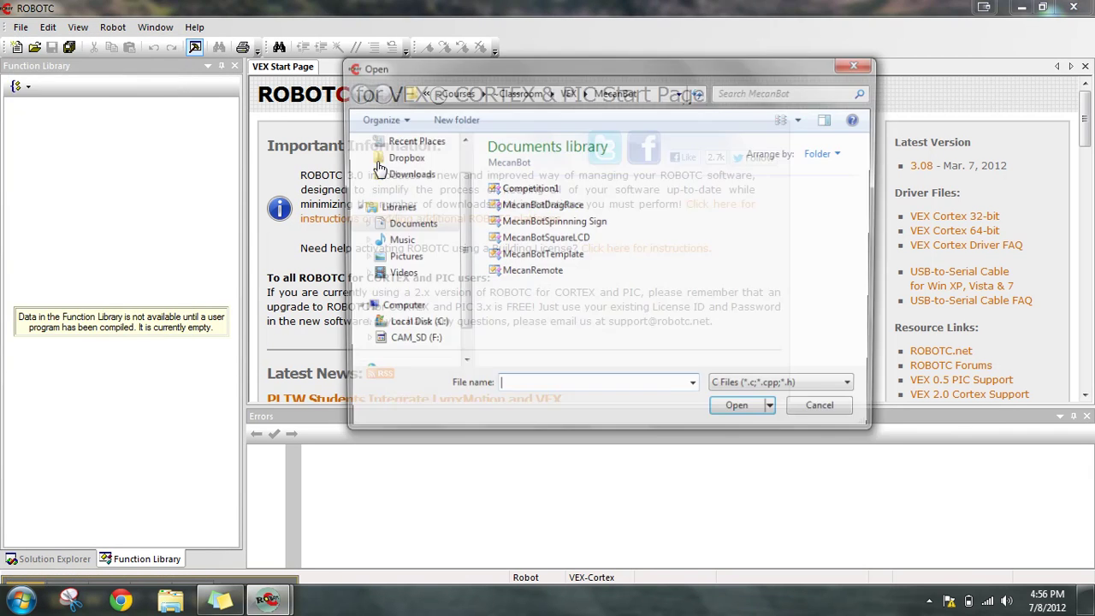
left_click(560, 256)
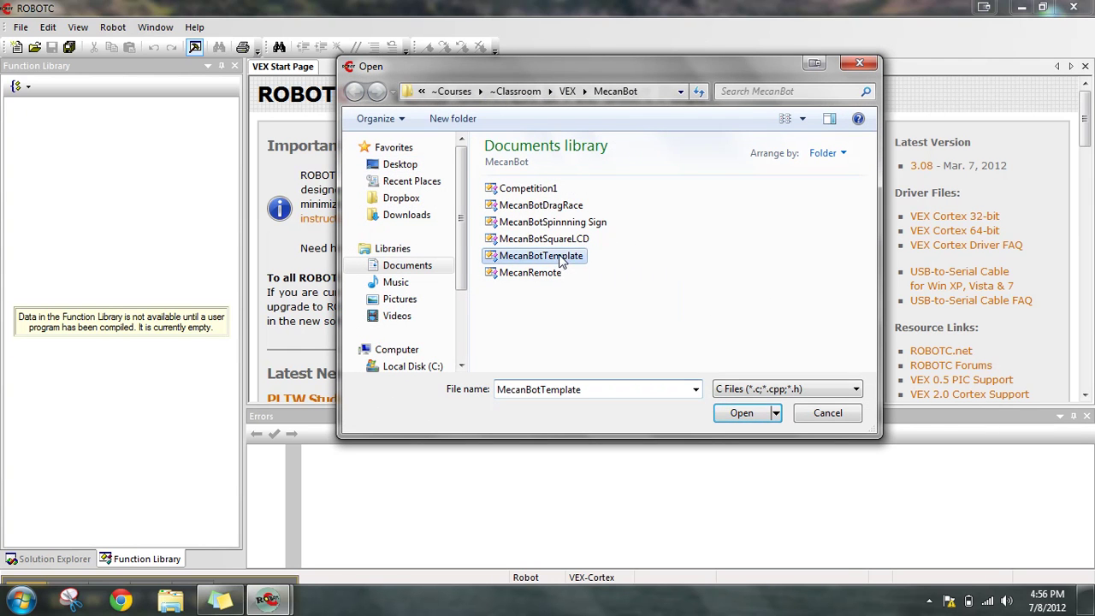
left_click(742, 414)
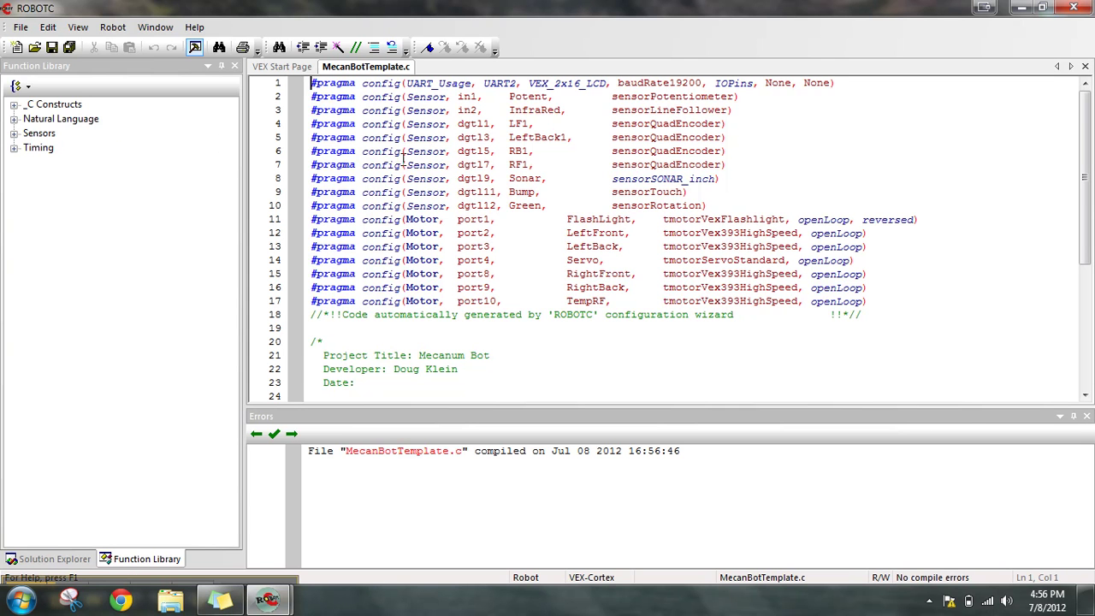
scroll(460, 246, "down", 3)
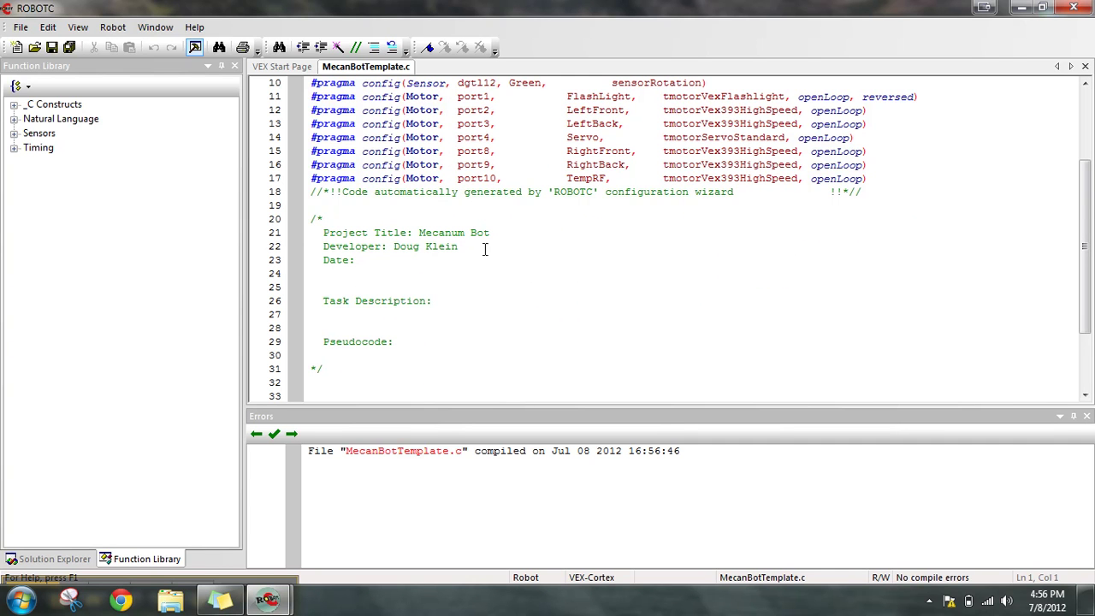
scroll(432, 205, "down", 3)
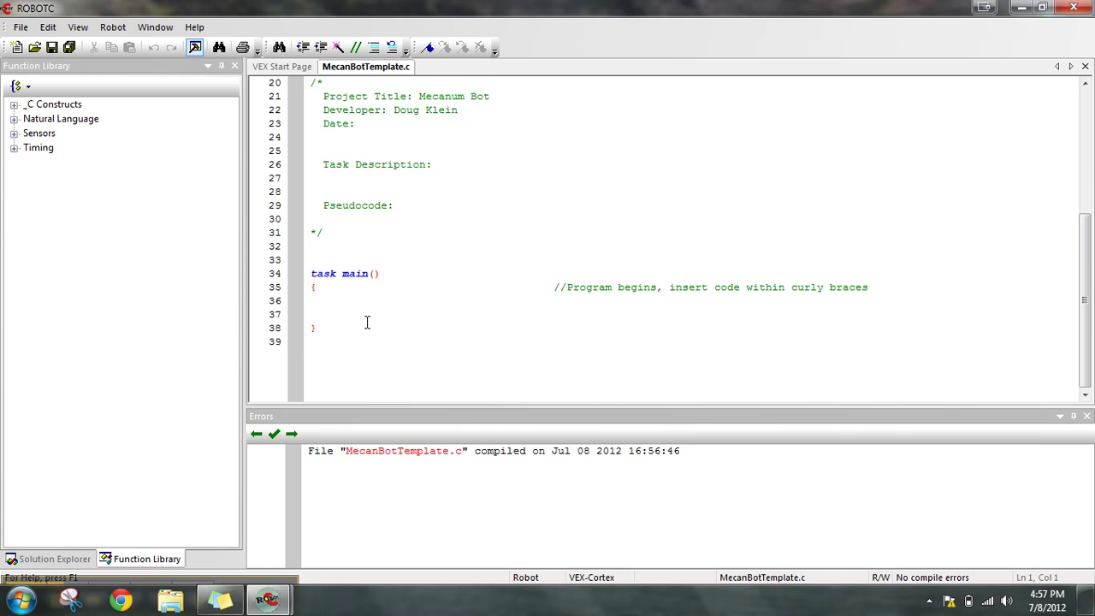
scroll(368, 326, "up", 6)
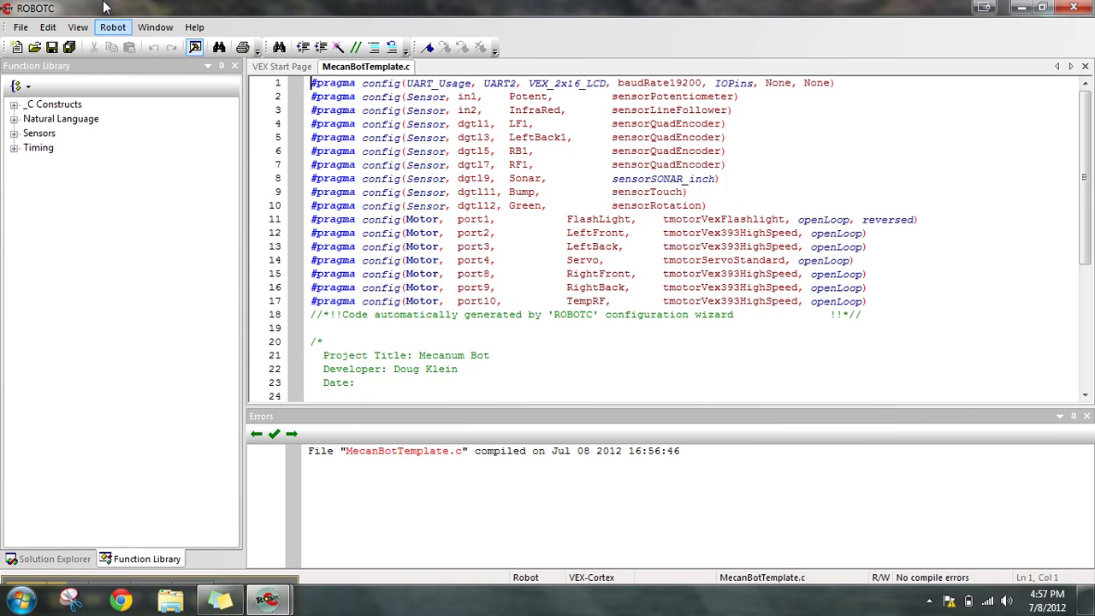
Step: Open the Motors and Sensors Setup and look through its serial port, motor, analog, digital, I2C and standard model settings
left_click(114, 28)
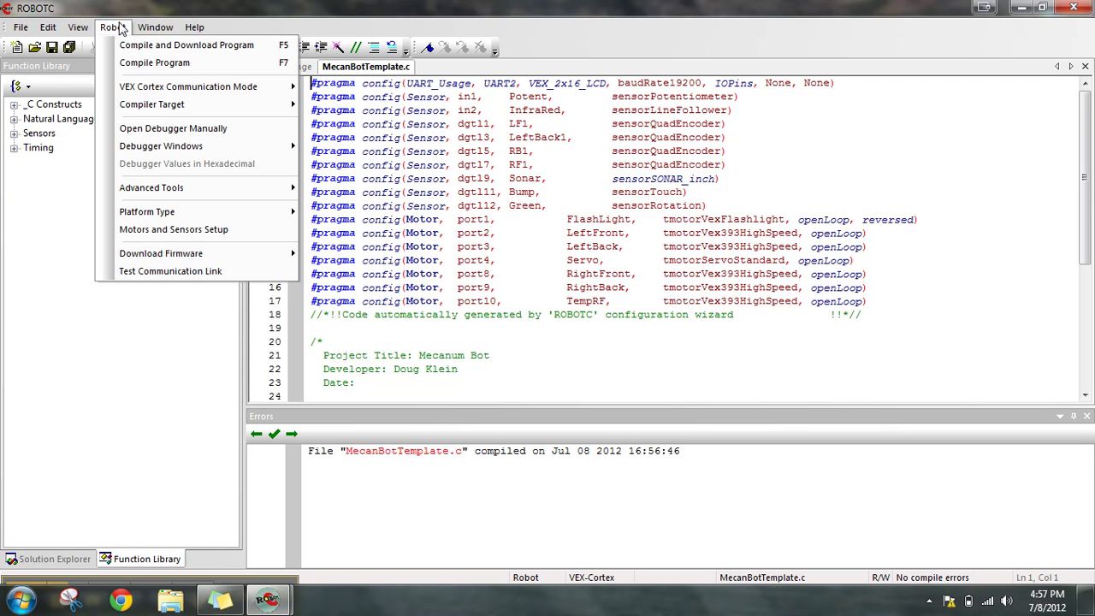
left_click(177, 231)
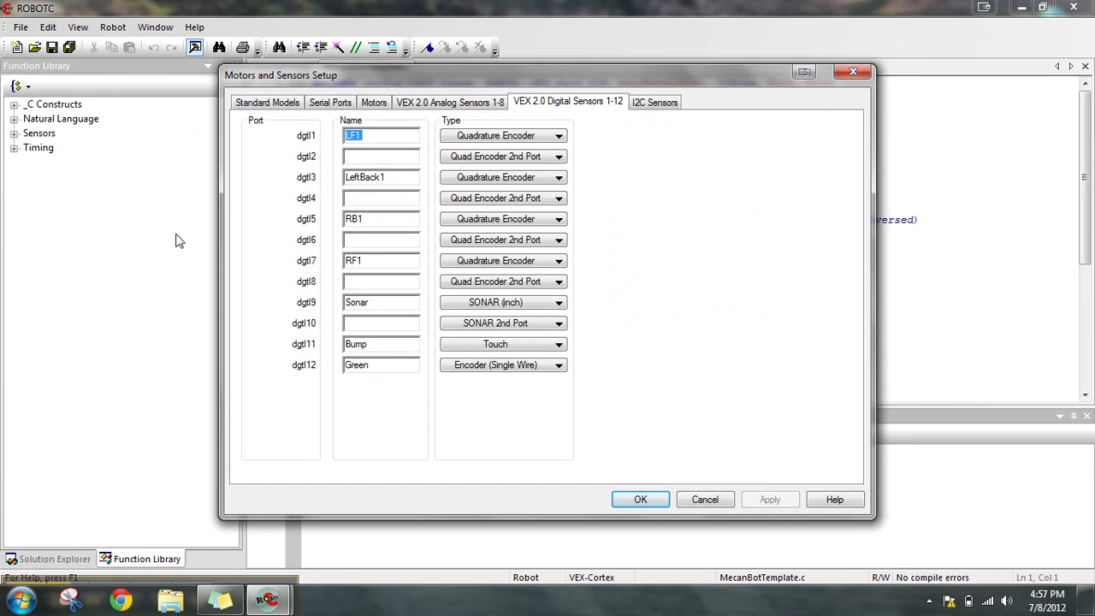
left_click(321, 103)
left_click(375, 101)
left_click(497, 100)
left_click(544, 101)
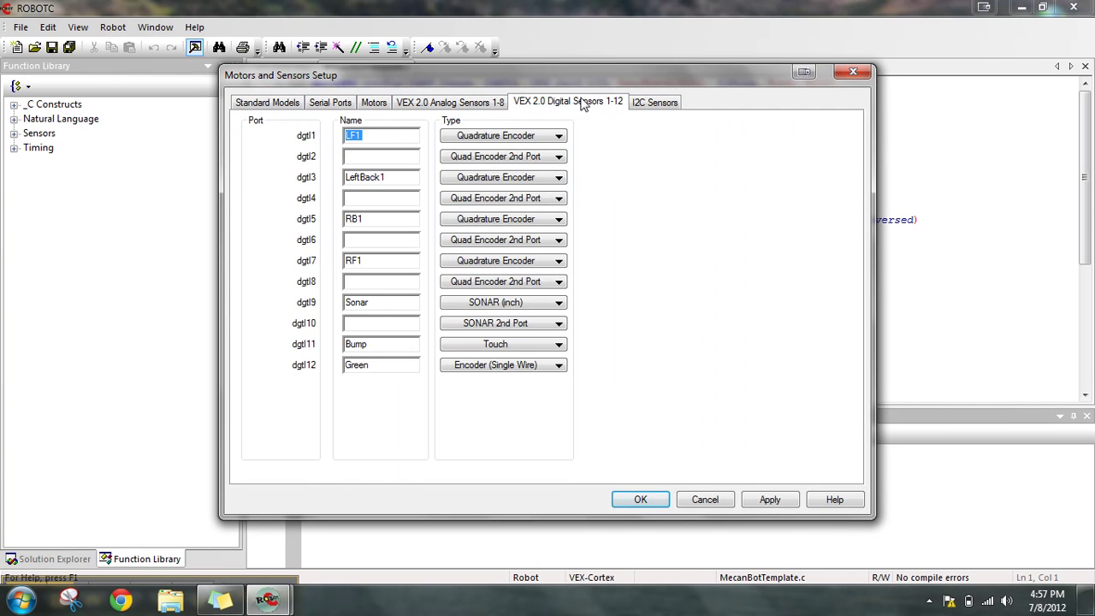
left_click(650, 103)
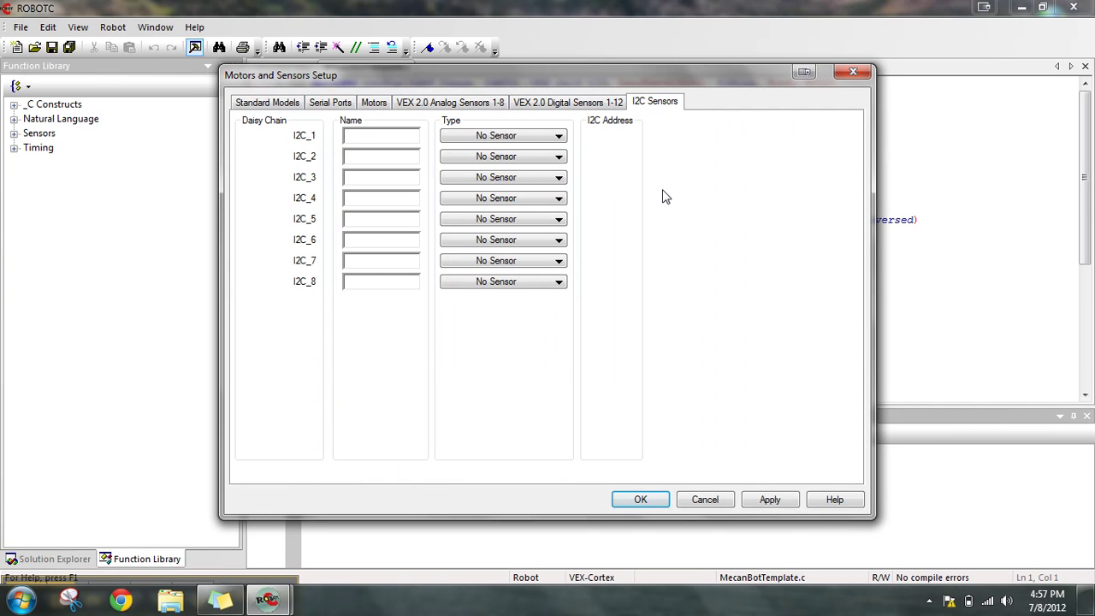
left_click(263, 104)
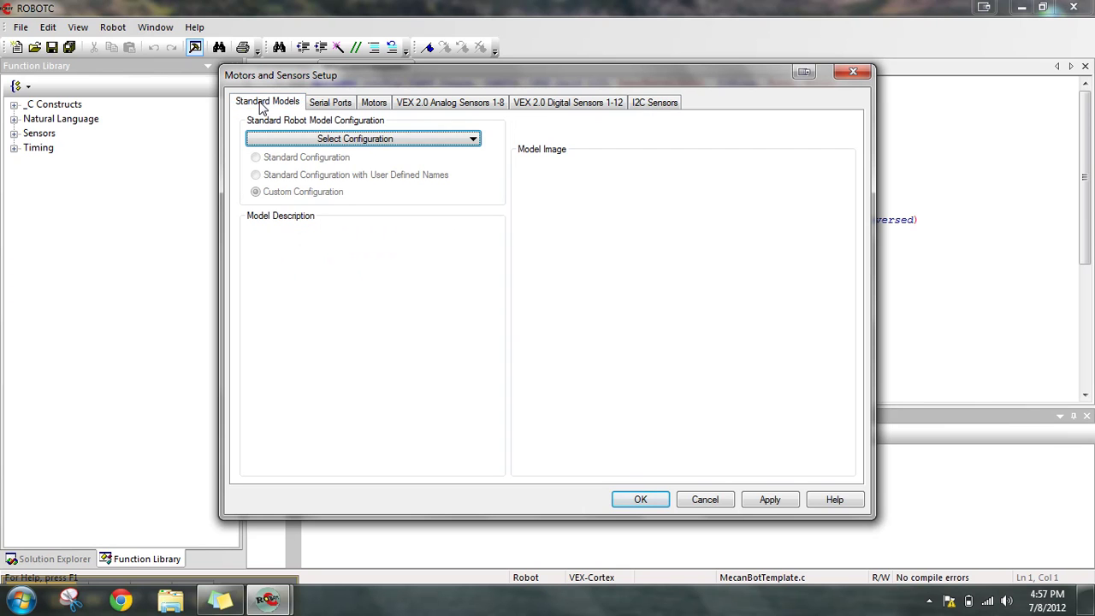
Step: Name serial port UART2 "LCD" and apply the setup
left_click(342, 103)
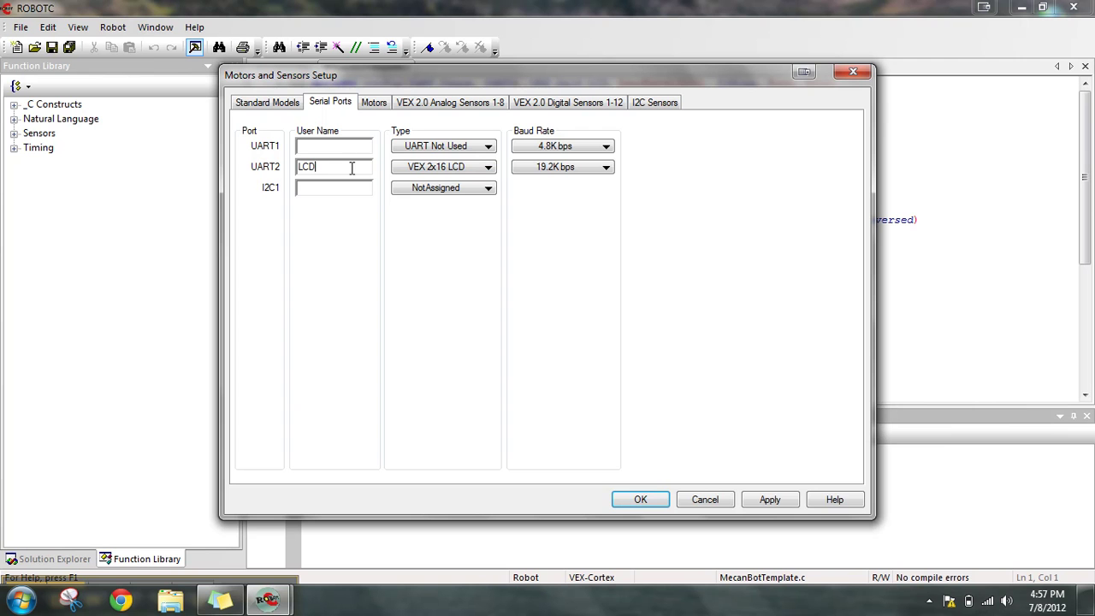
left_click(768, 501)
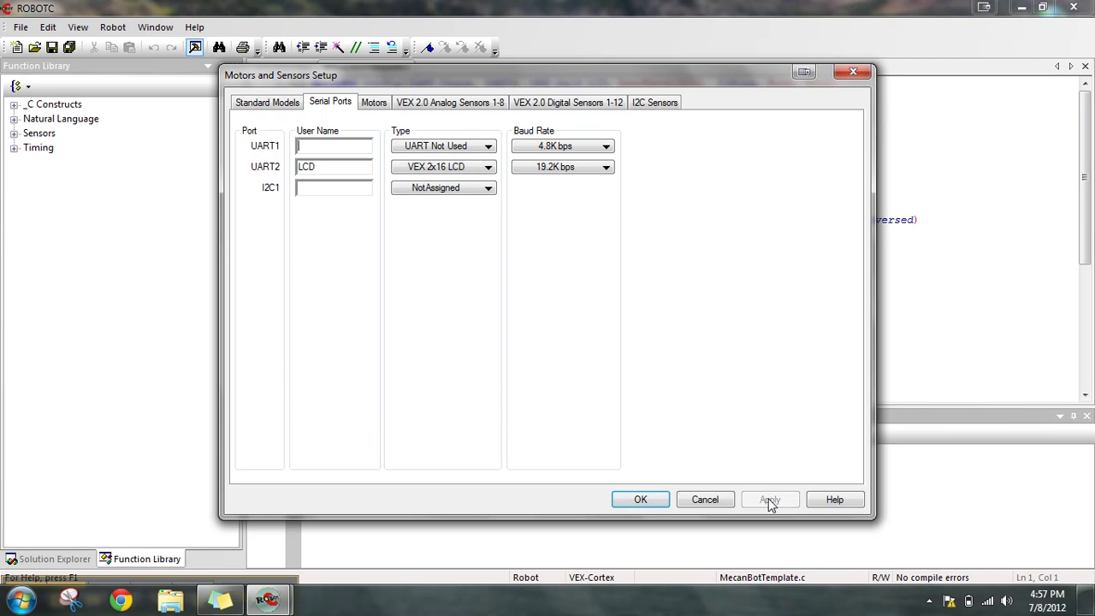
Step: Configure motor port5 as a 3-wire Motor named MotorPush and review its type choices
left_click(383, 101)
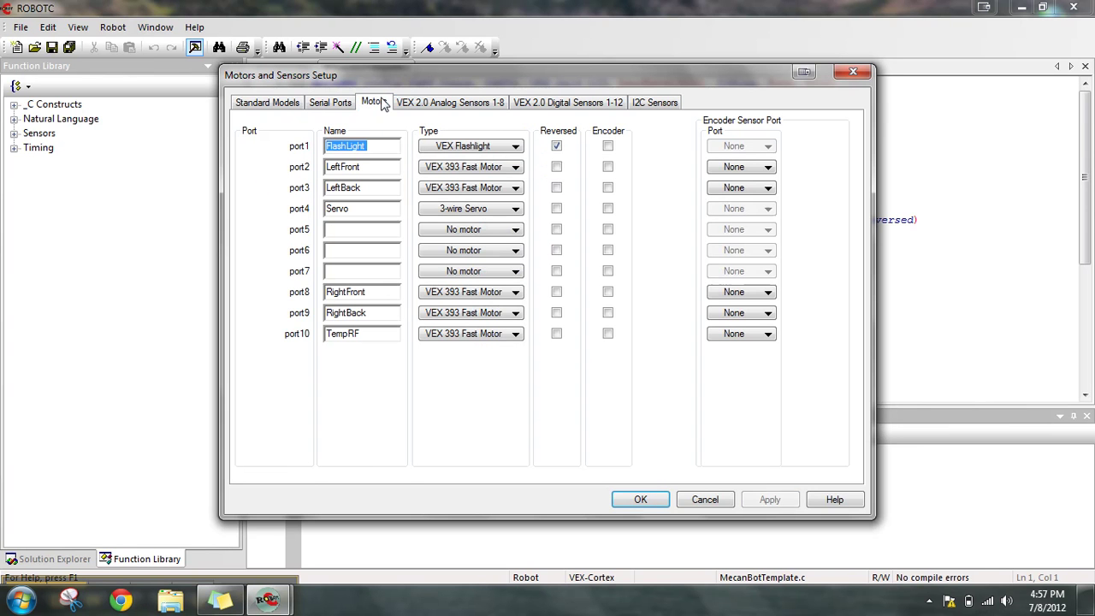
left_click(516, 231)
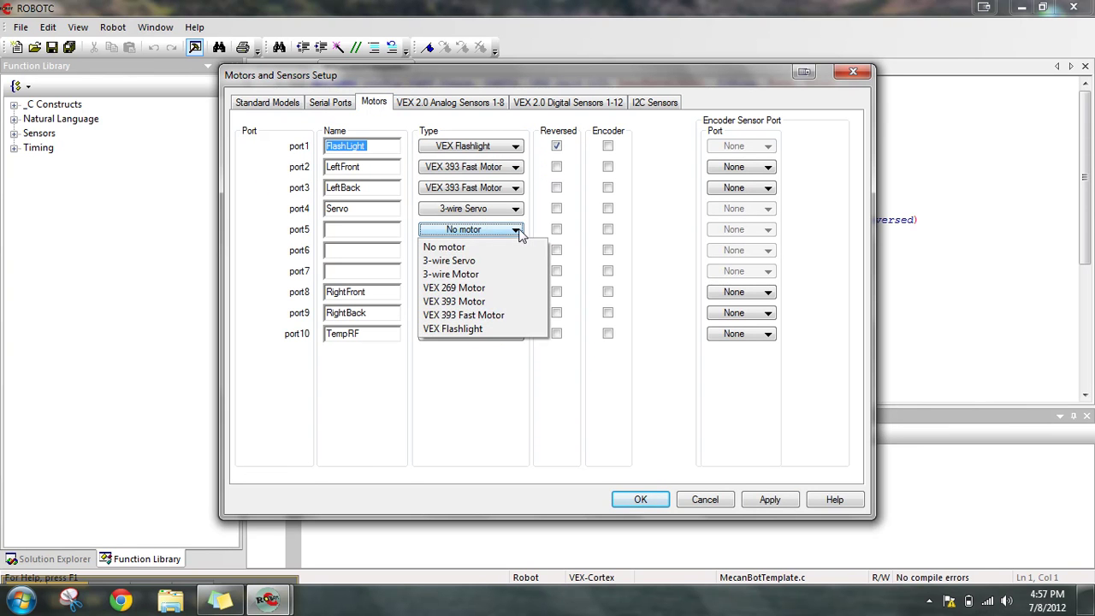
left_click(493, 274)
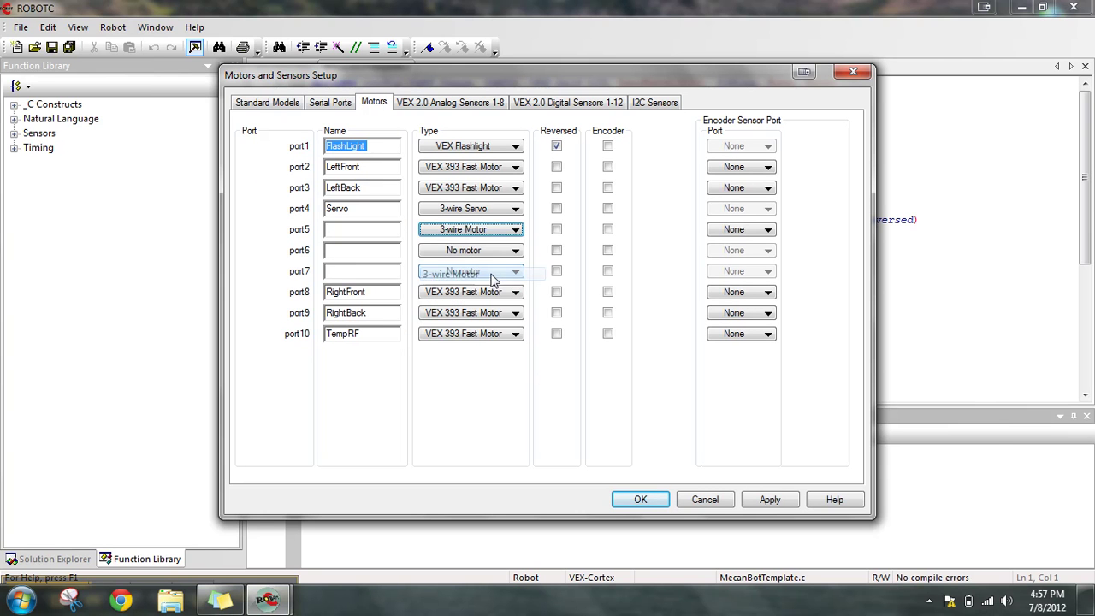
left_click(384, 228)
type("Motor")
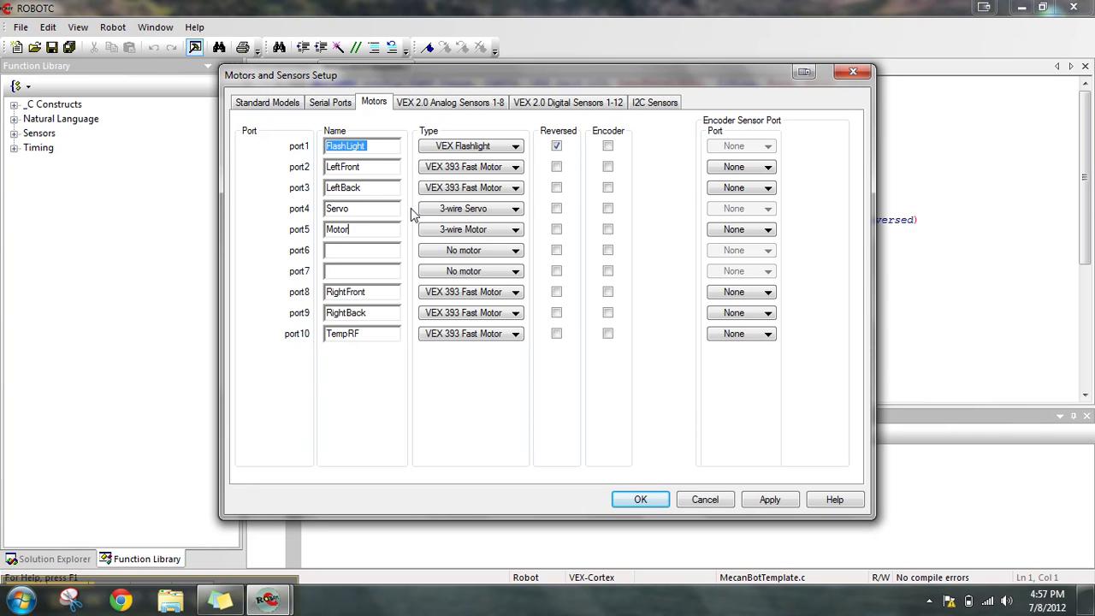
type("Push")
left_click(520, 229)
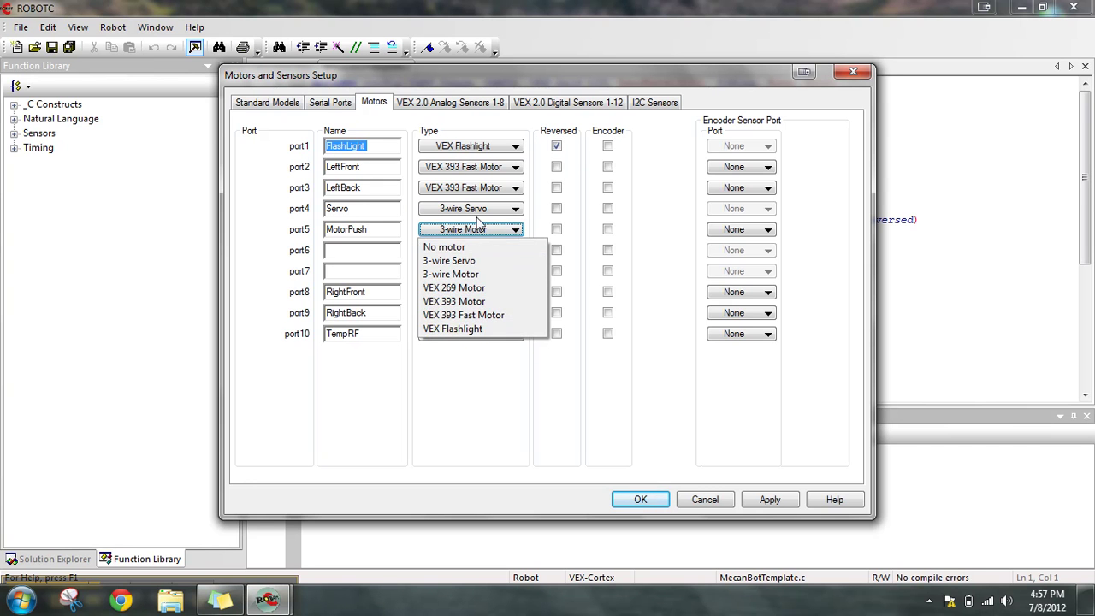
Step: Review the sensor types offered for analog port in3 and digital port dgtl9, including the SONAR units
left_click(456, 103)
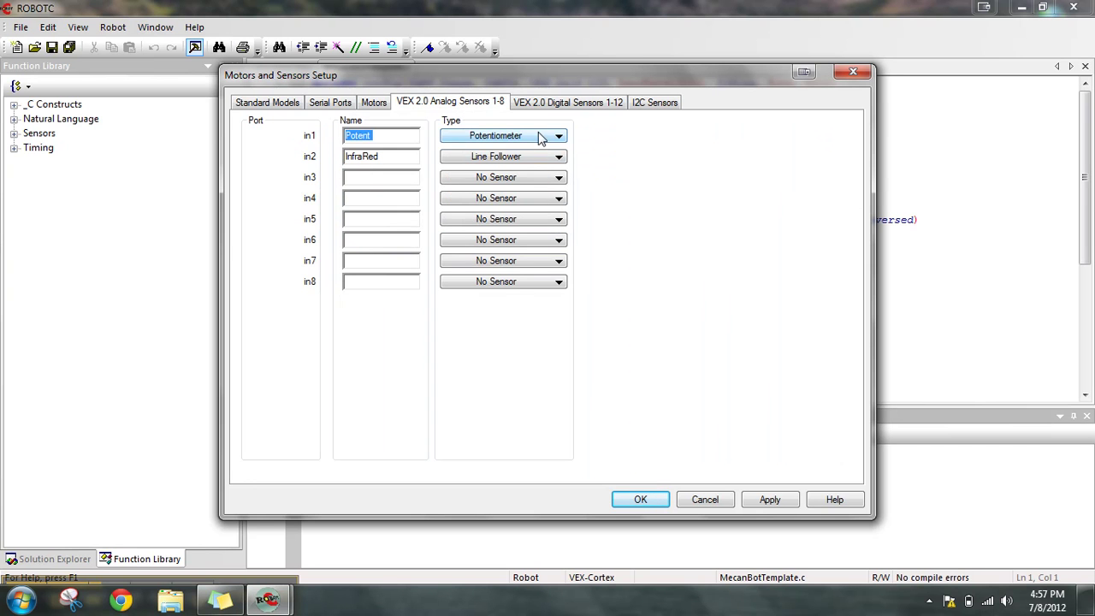
left_click(560, 179)
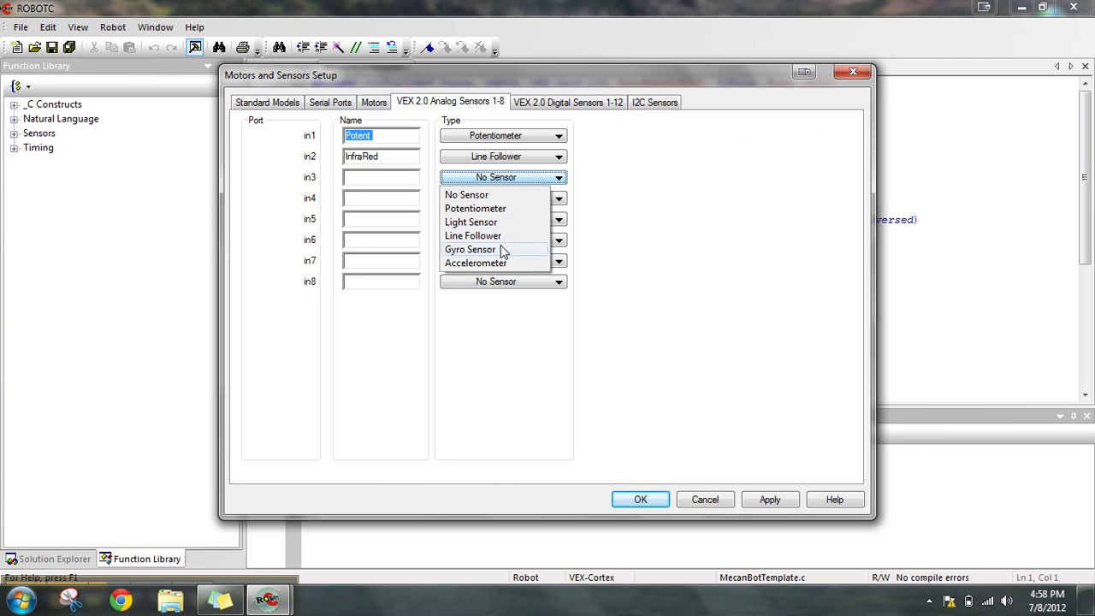
left_click(543, 103)
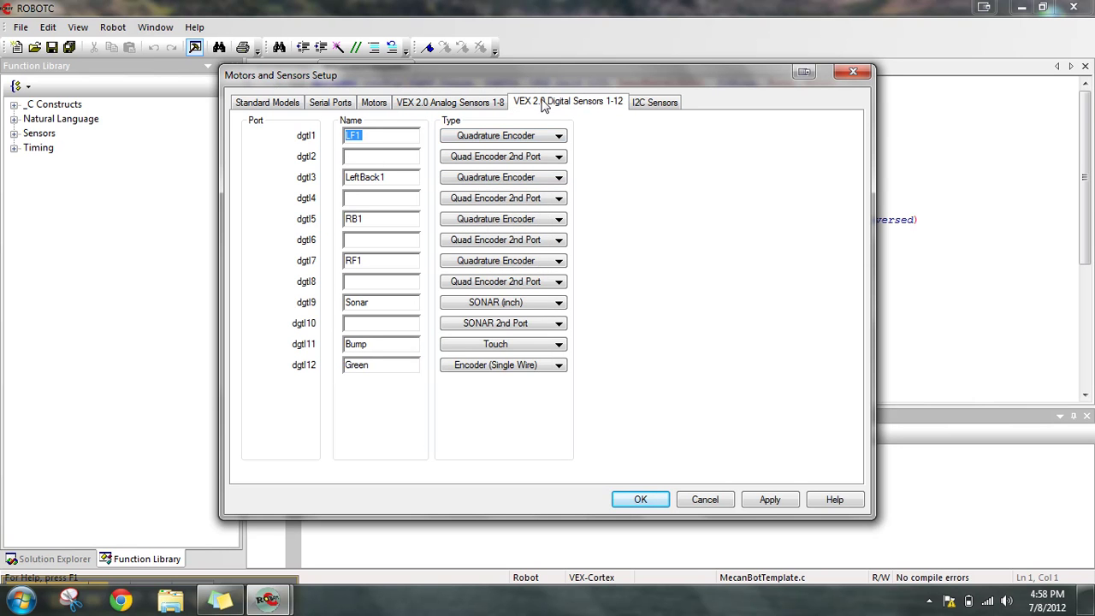
left_click(558, 303)
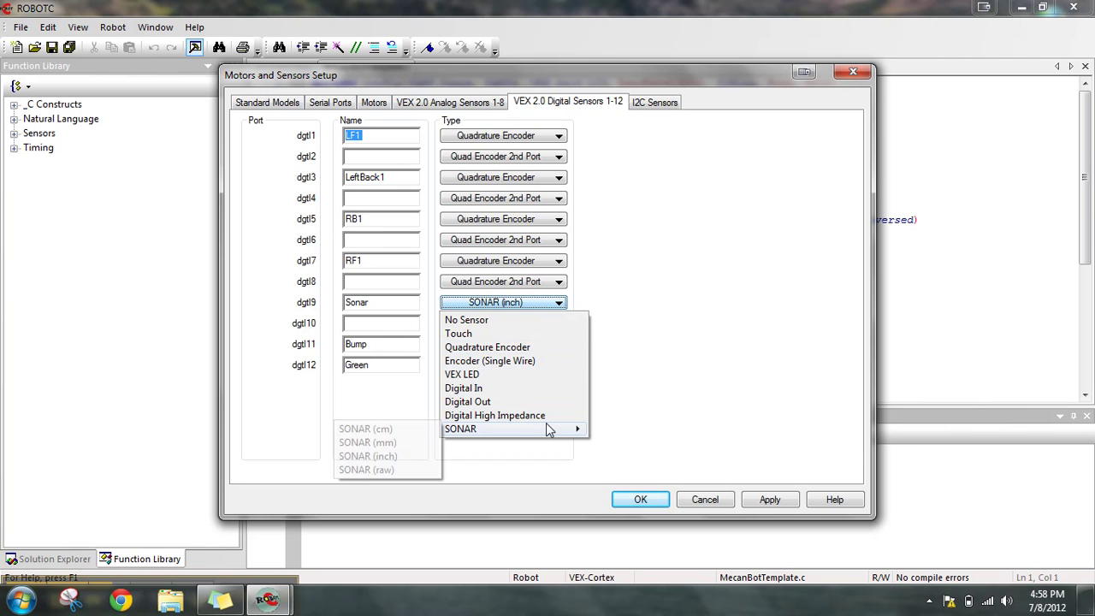
left_click(627, 211)
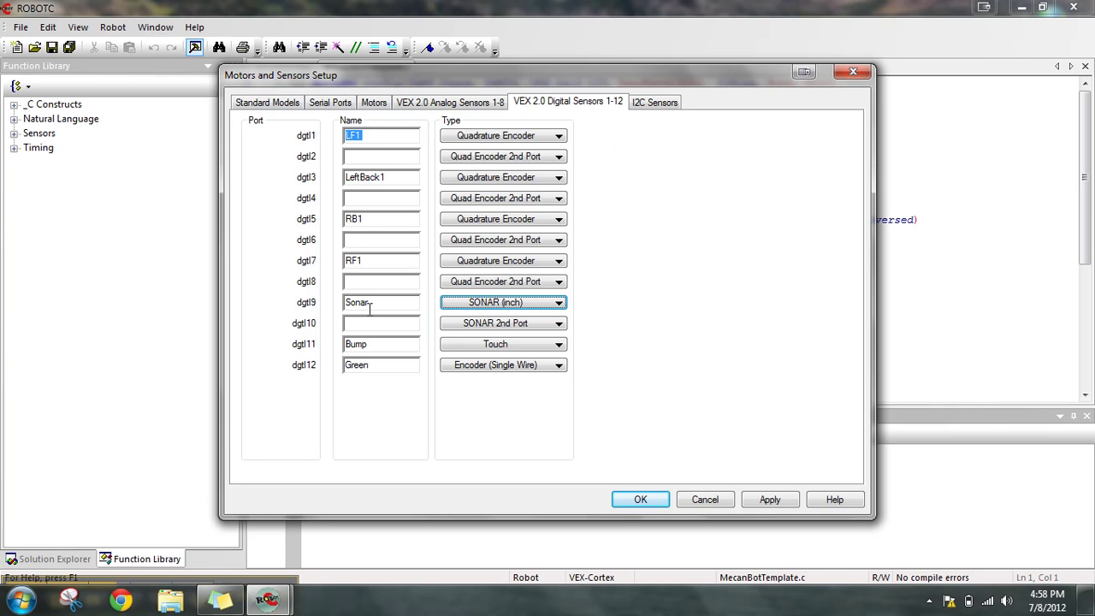
Step: View the I2C sensor settings, then apply the motors and sensors configuration and close the setup
left_click(643, 105)
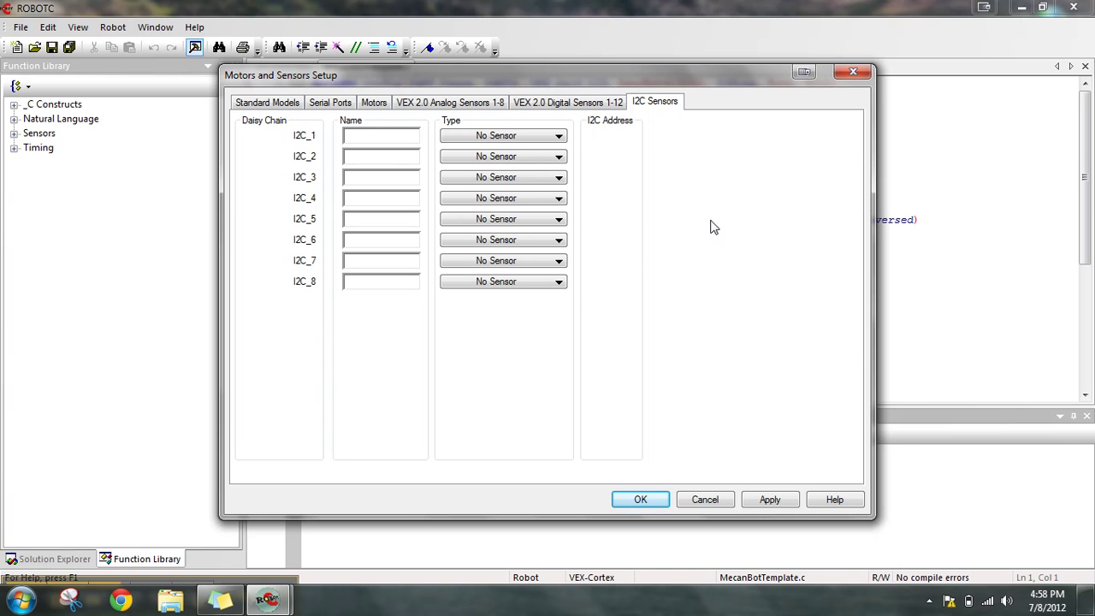
left_click(778, 497)
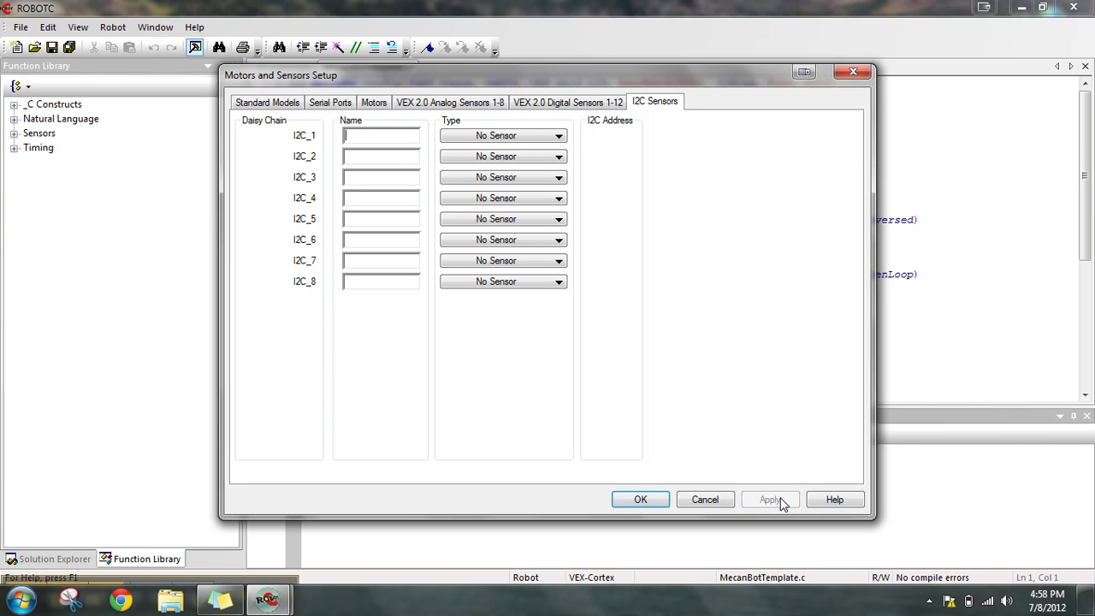
left_click(641, 499)
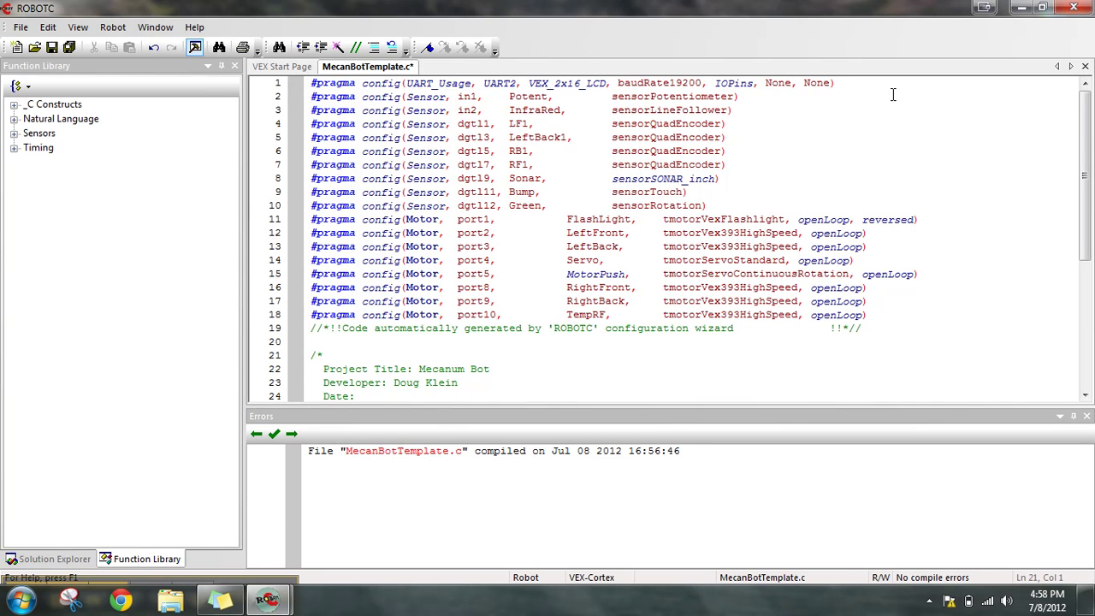
Step: Examine the generated configuration lines for the Potent sensor on in1 and the InfraRed sensor on in2
left_click_drag(311, 97, 404, 96)
double_click(405, 96)
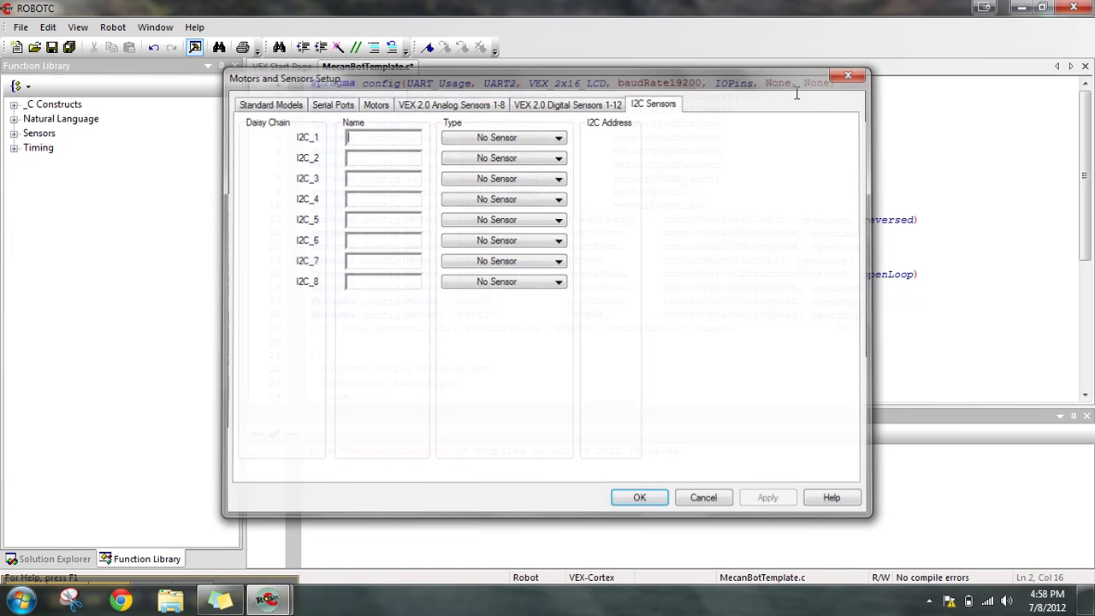
left_click_drag(407, 96, 756, 101)
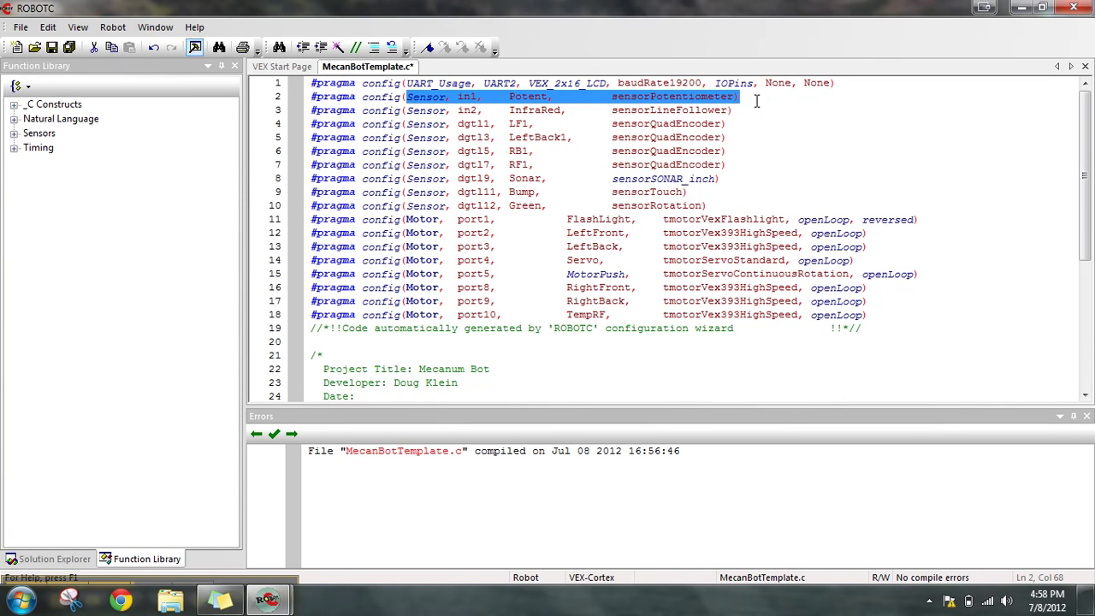
left_click(847, 108)
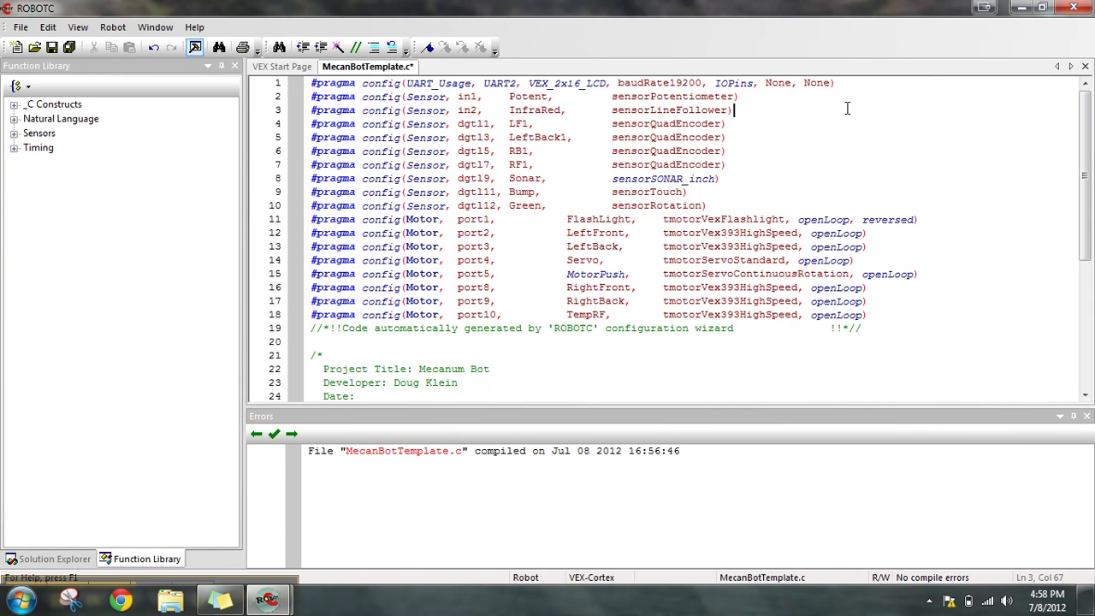
left_click_drag(408, 112, 728, 109)
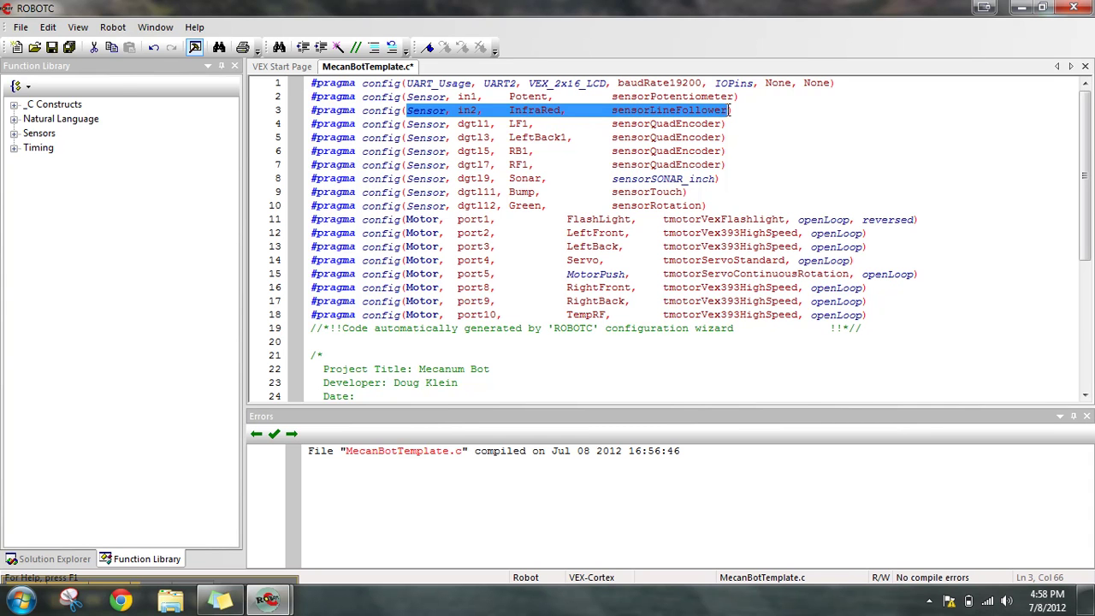
left_click(742, 129)
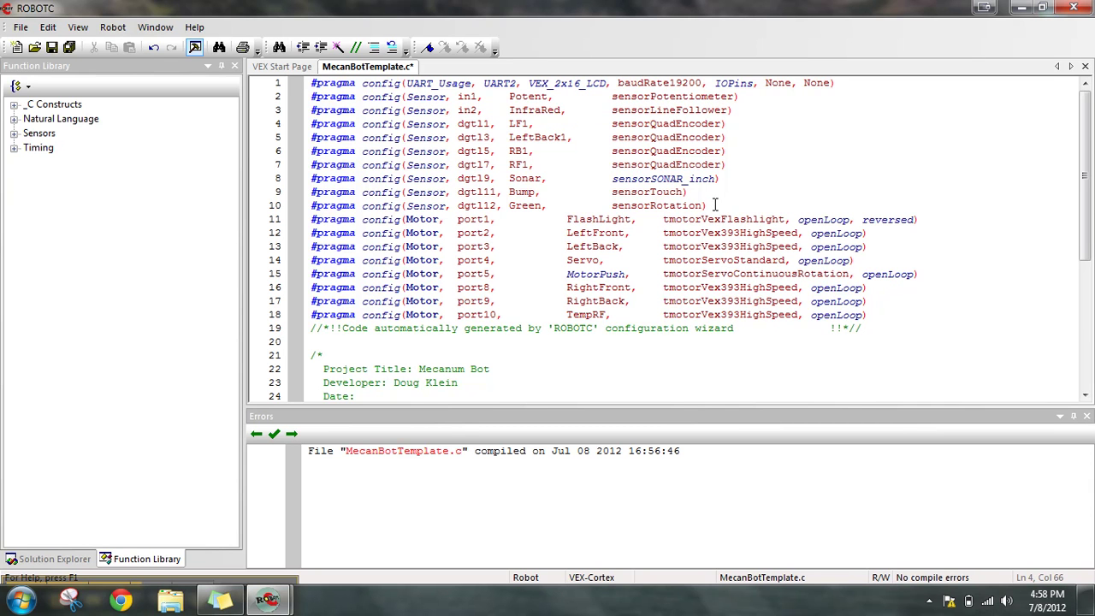
Step: Examine the generated configuration line for the Sonar sensor on dgtl9, highlighting its sensorSONAR_inch type
left_click(453, 179)
left_click_drag(453, 179, 540, 179)
left_click_drag(720, 178, 611, 179)
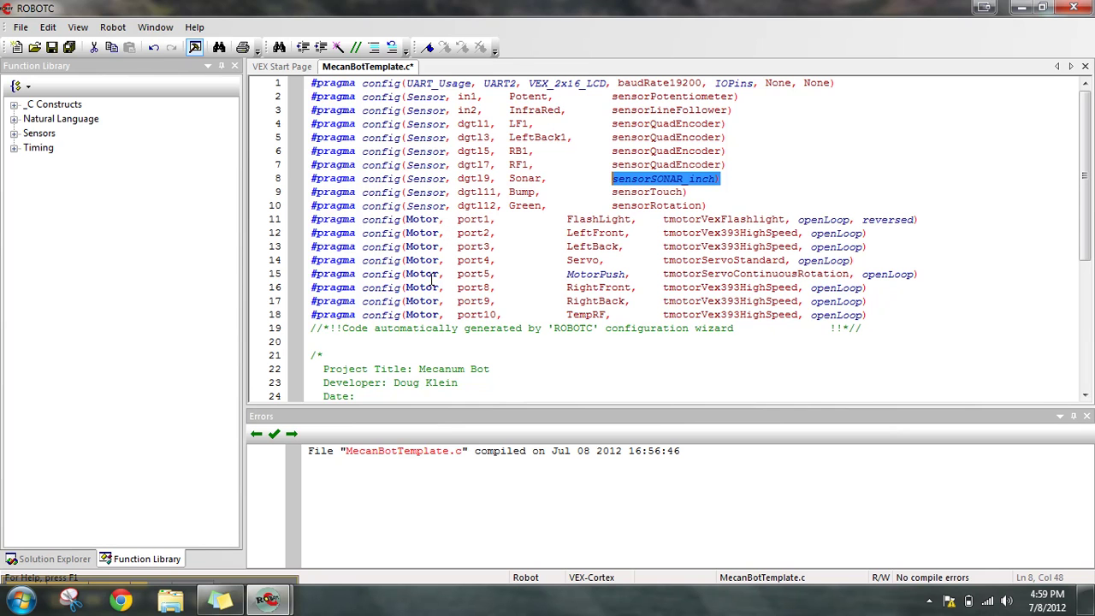
Step: Compile and download the program to the robot, and enlarge the debugger's Motors window to show all ten ports
left_click(118, 29)
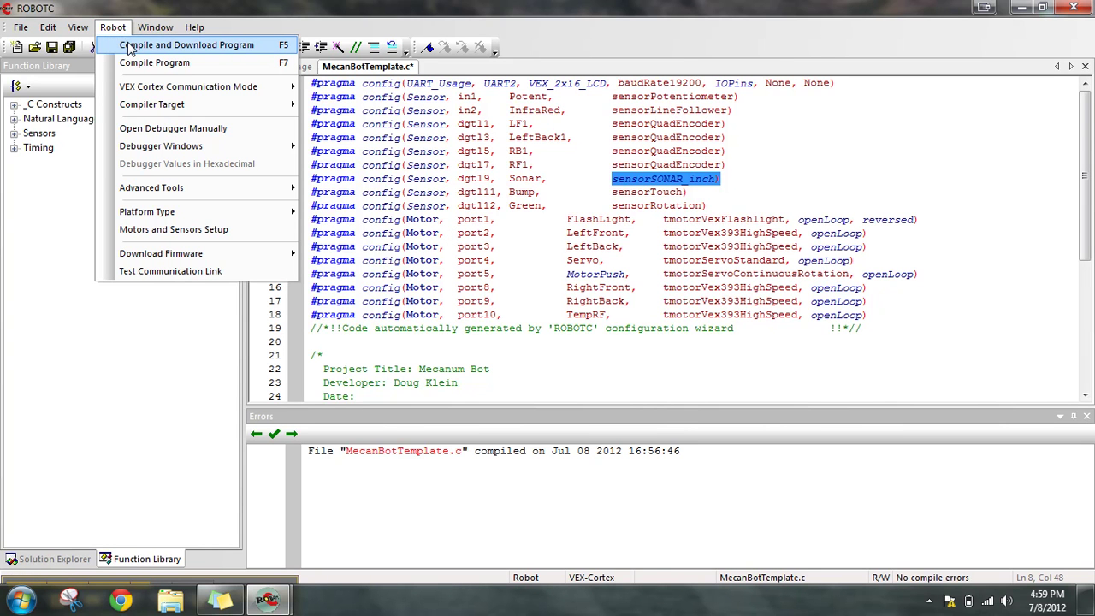
left_click(130, 47)
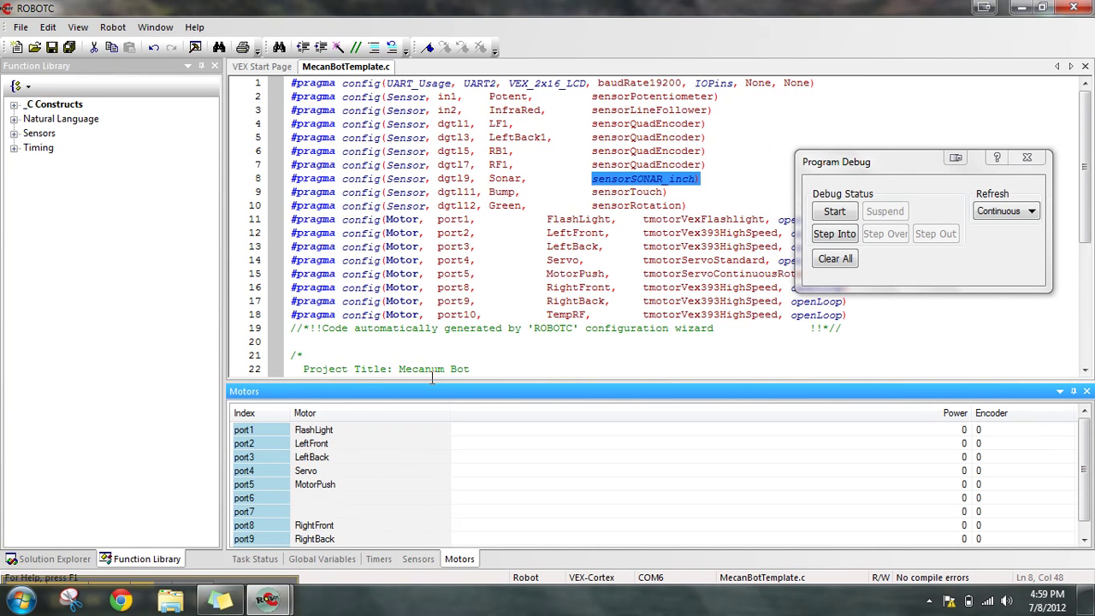
left_click_drag(713, 381, 712, 323)
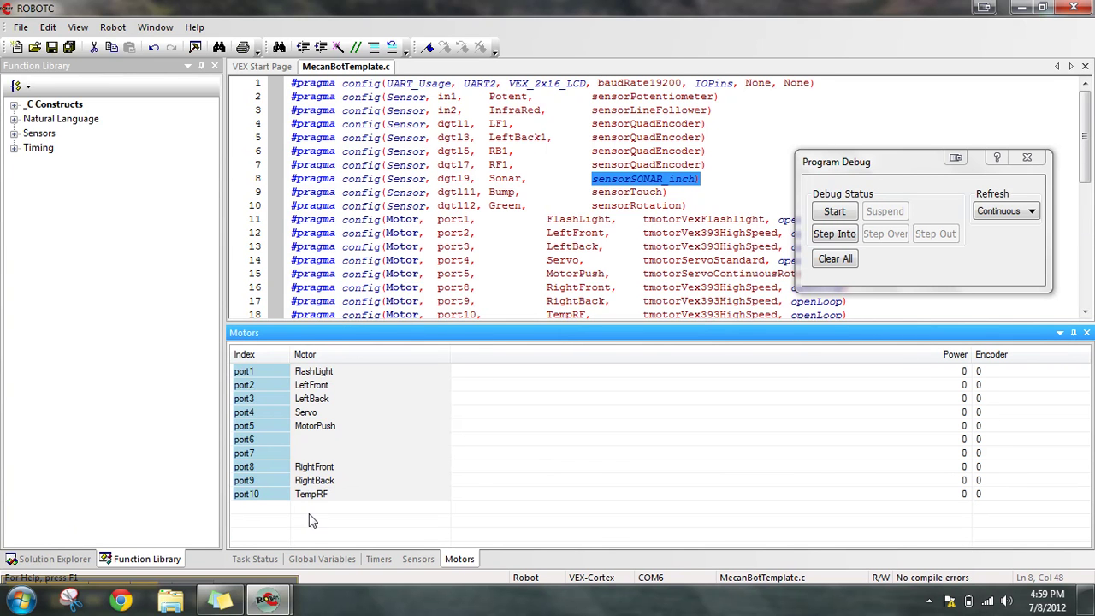
Step: Review the debugger's task status, global variables, timers and live sensor values
left_click(270, 560)
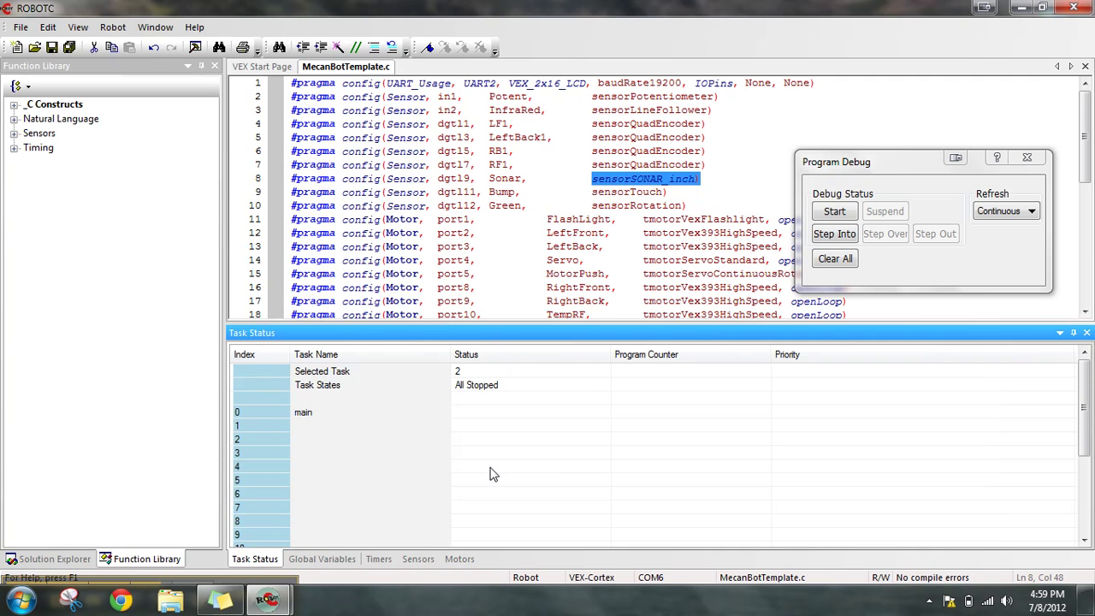
left_click(328, 563)
left_click(381, 560)
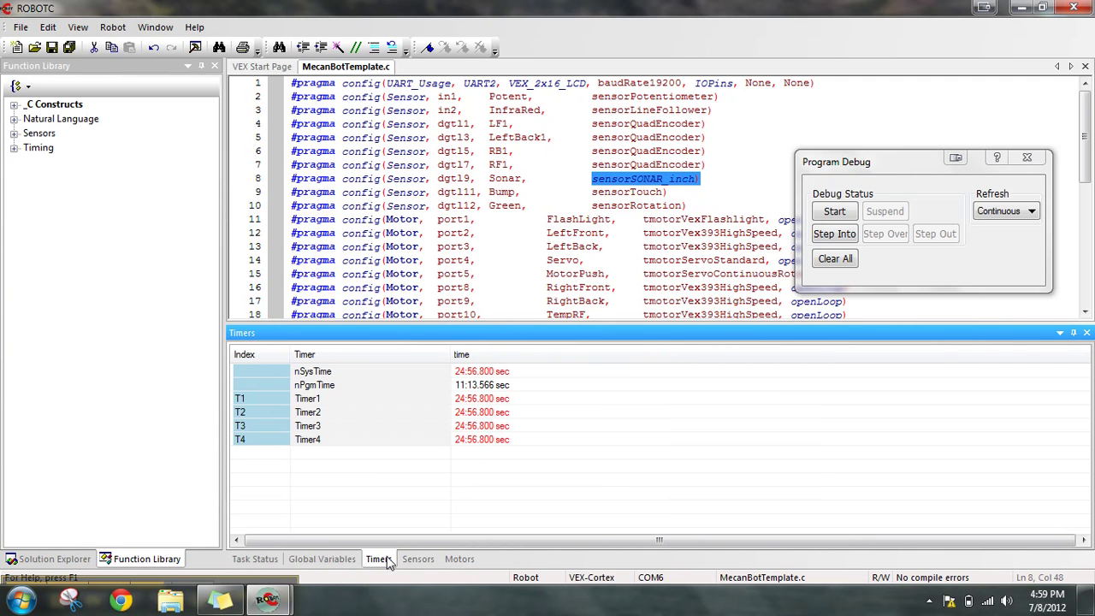
left_click(421, 562)
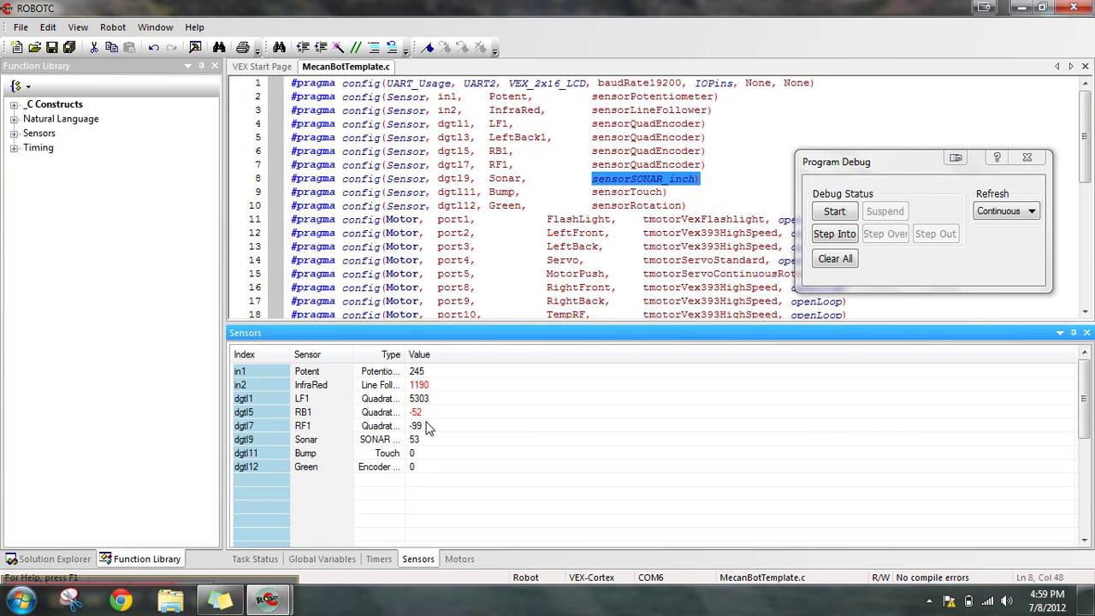
Step: Run the LeftFront and LeftBack motors from the debugger by setting the power of port2 and port3 to 127
left_click(454, 560)
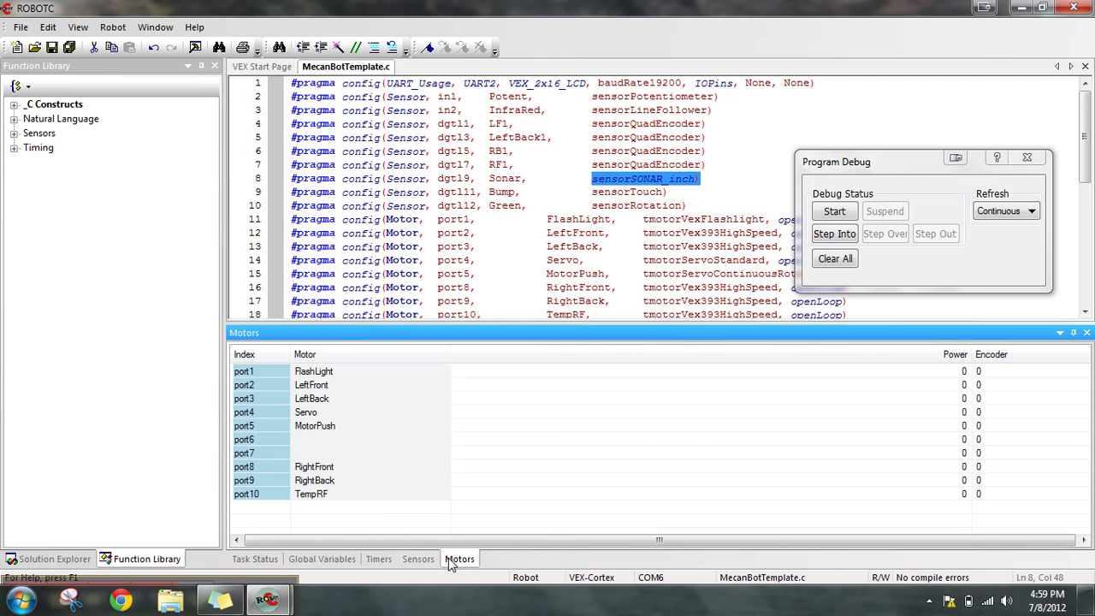
double_click(966, 385)
type("127")
key("Return")
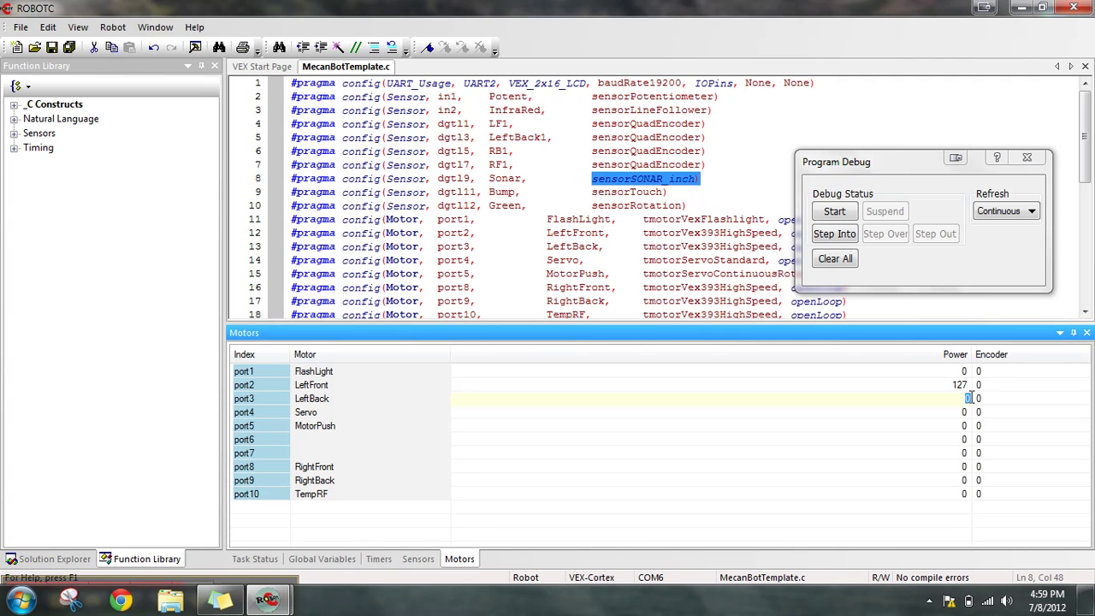
type("127")
key("Return")
Step: Stop the LeftBack and LeftFront motors by setting their power to 0
left_click(971, 400)
type("0")
left_click(955, 397)
left_click(963, 388)
type("0")
key("Return")
Step: Close the program debugger and view the template's comment header and empty task main block
left_click(1027, 157)
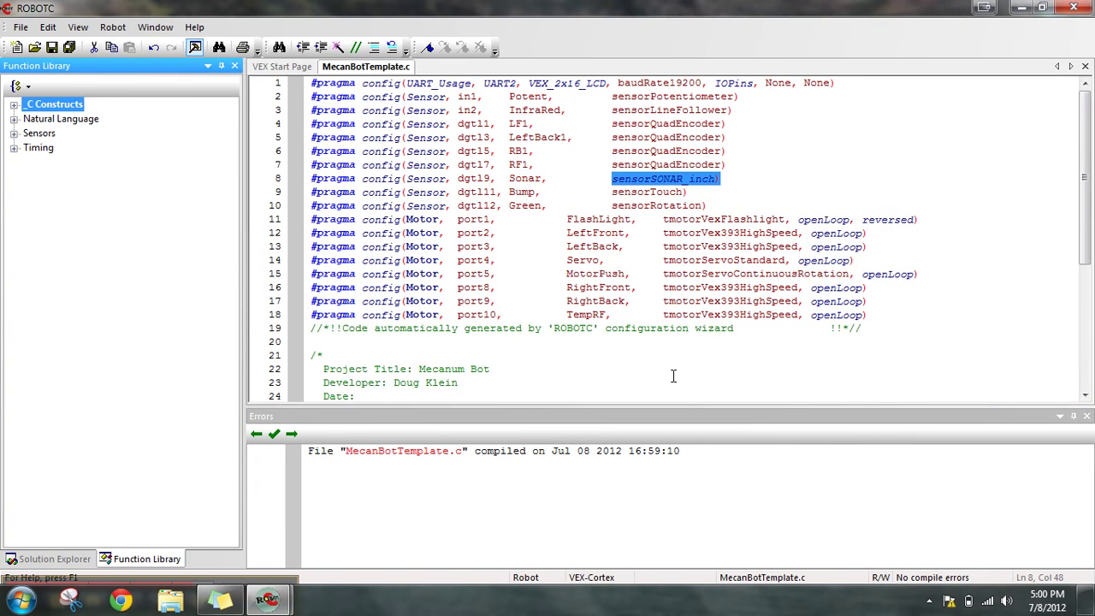
left_click(673, 376)
scroll(673, 376, "down", 6)
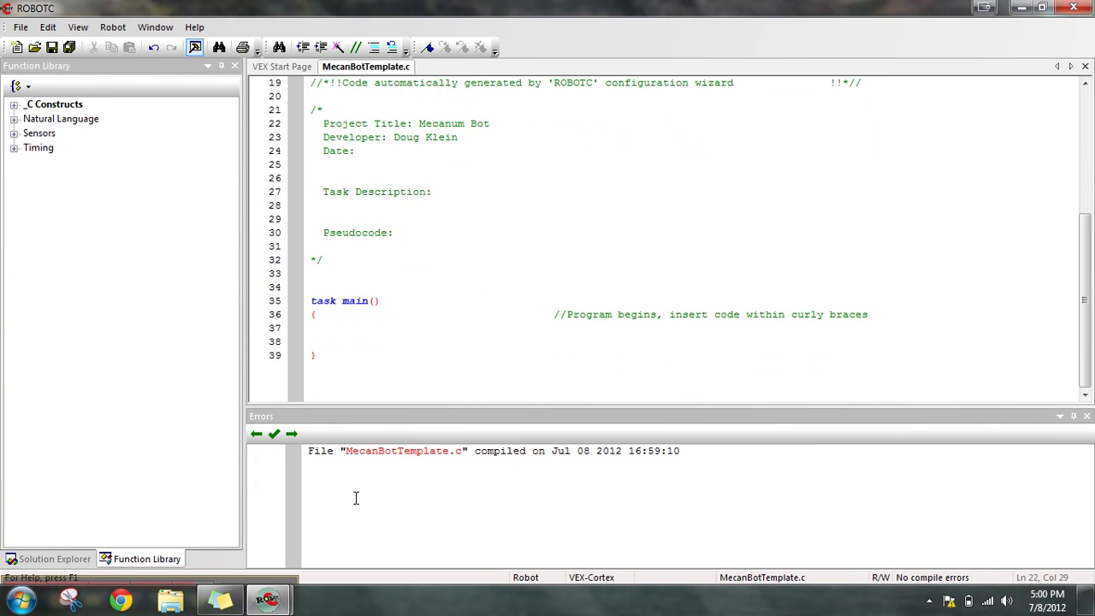
mouse_move(279, 505)
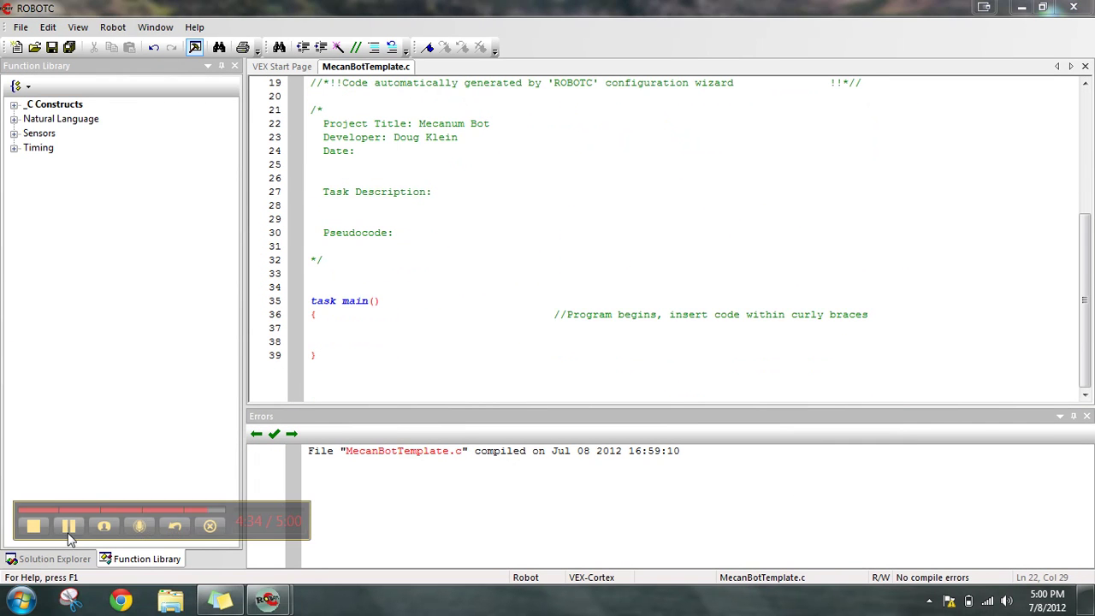